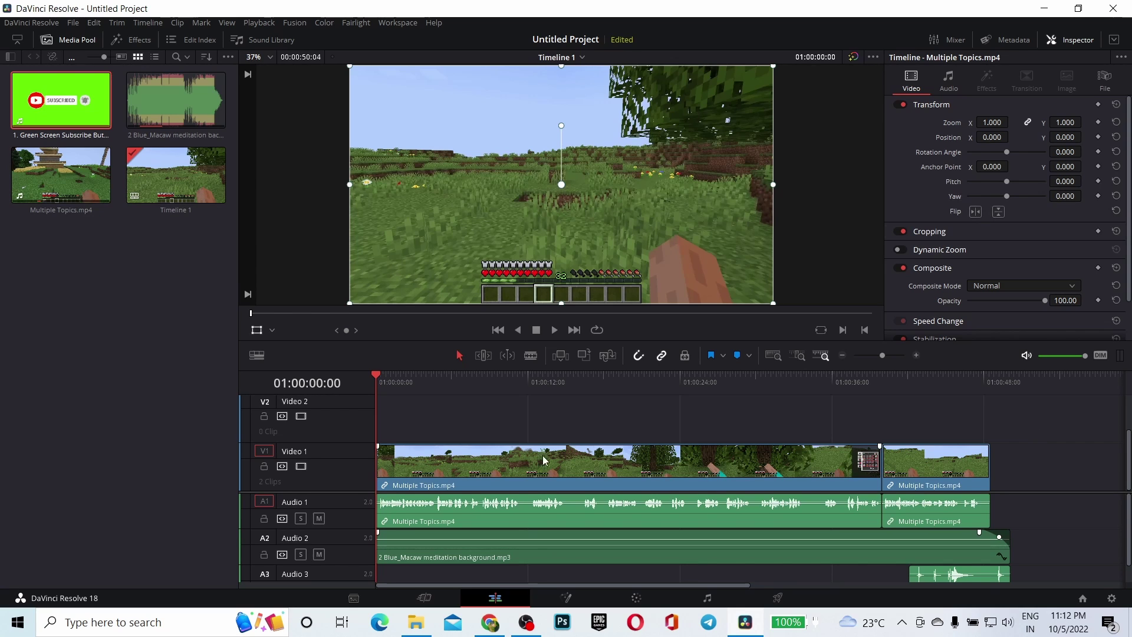
Step: Place the playhead at 01:00:02:09, about two seconds into the Minecraft timeline
click(405, 382)
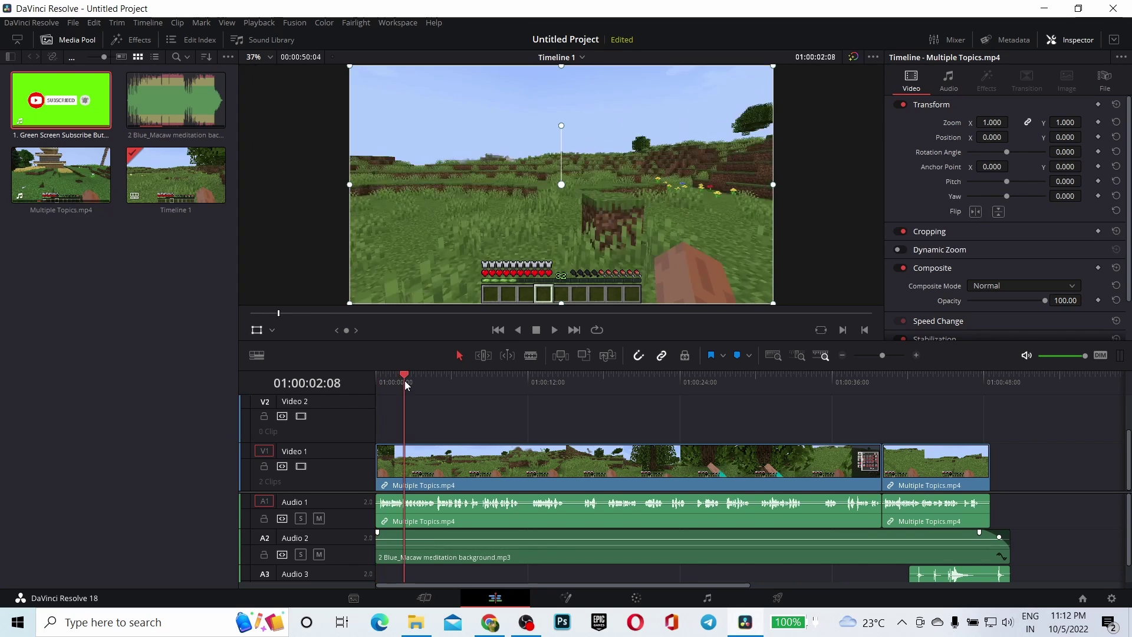
click(407, 383)
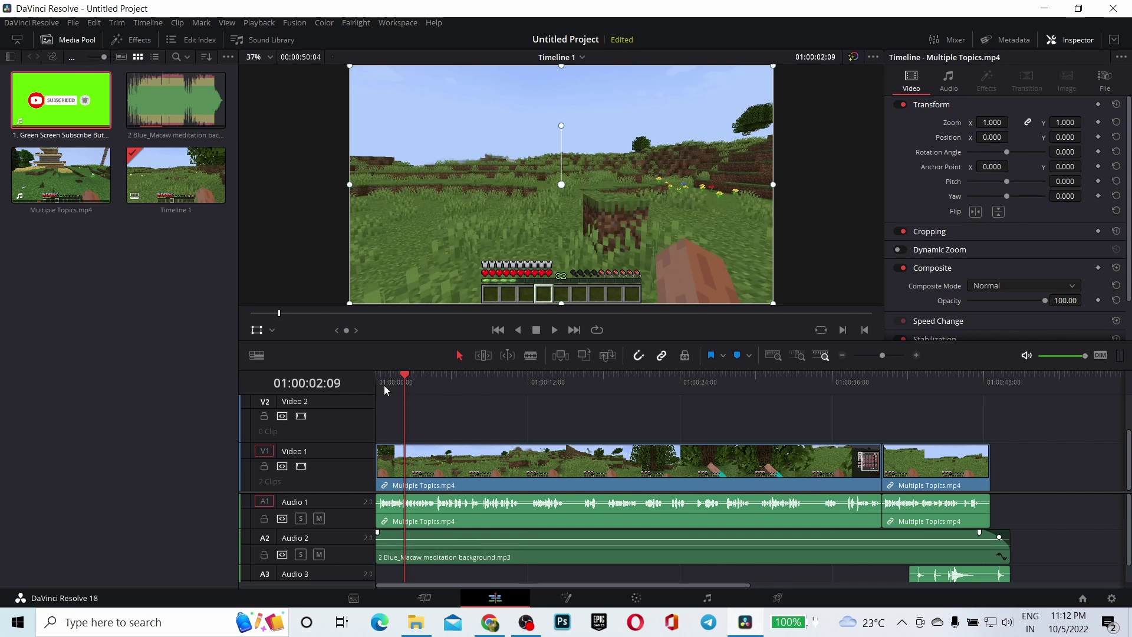
Step: Quick Export the timeline with a preset as TEST1, then select TEST1 on the Desktop
click(60, 309)
click(72, 22)
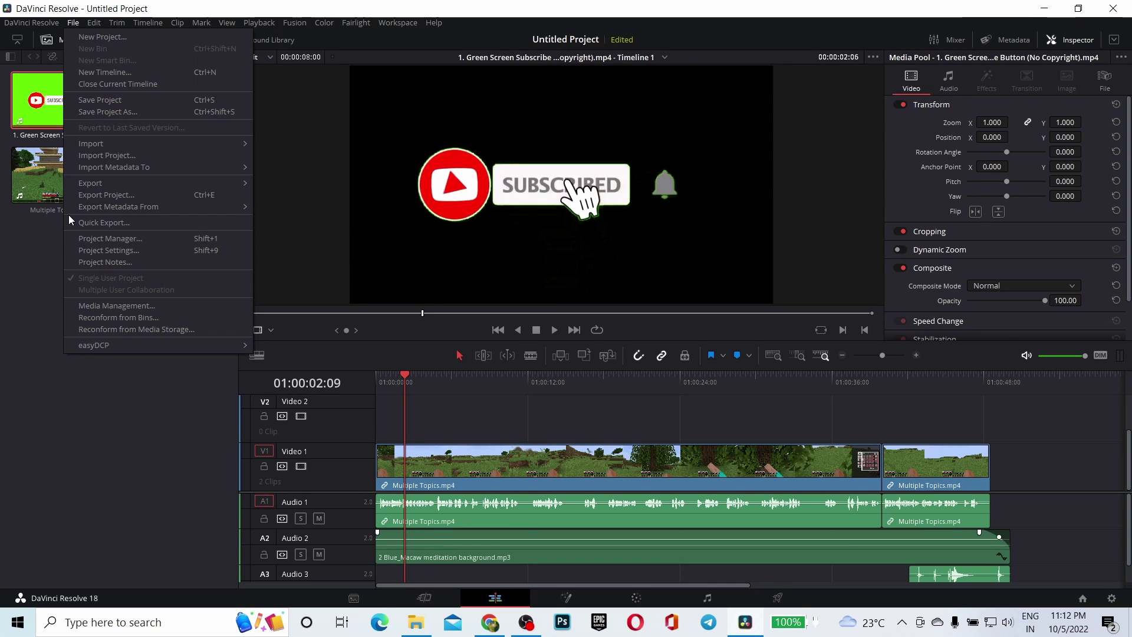
click(91, 224)
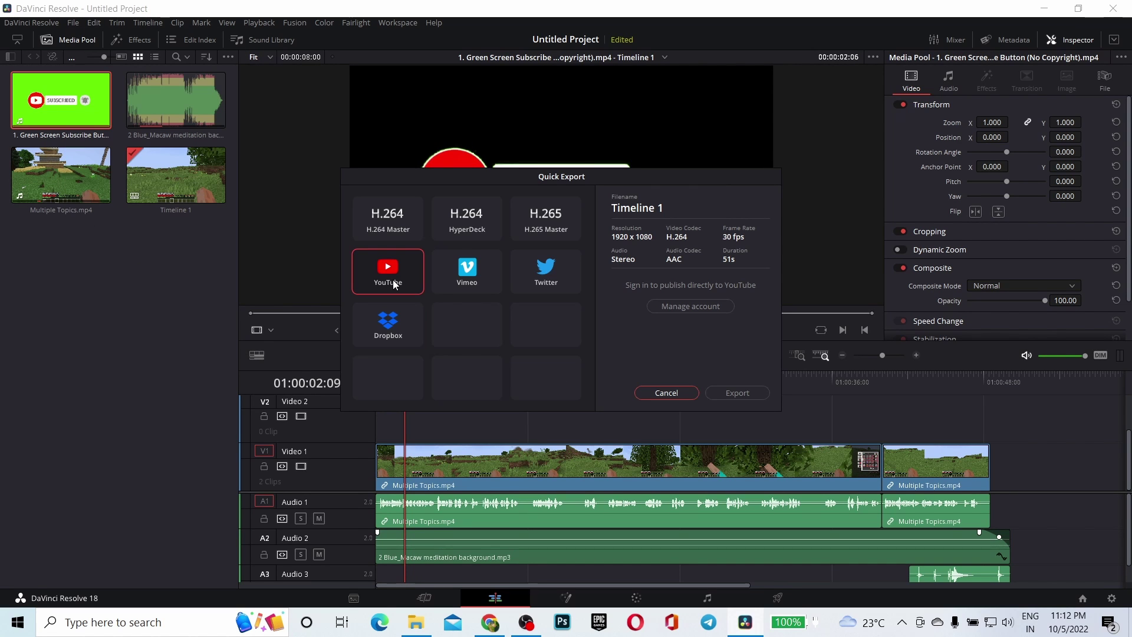
click(725, 396)
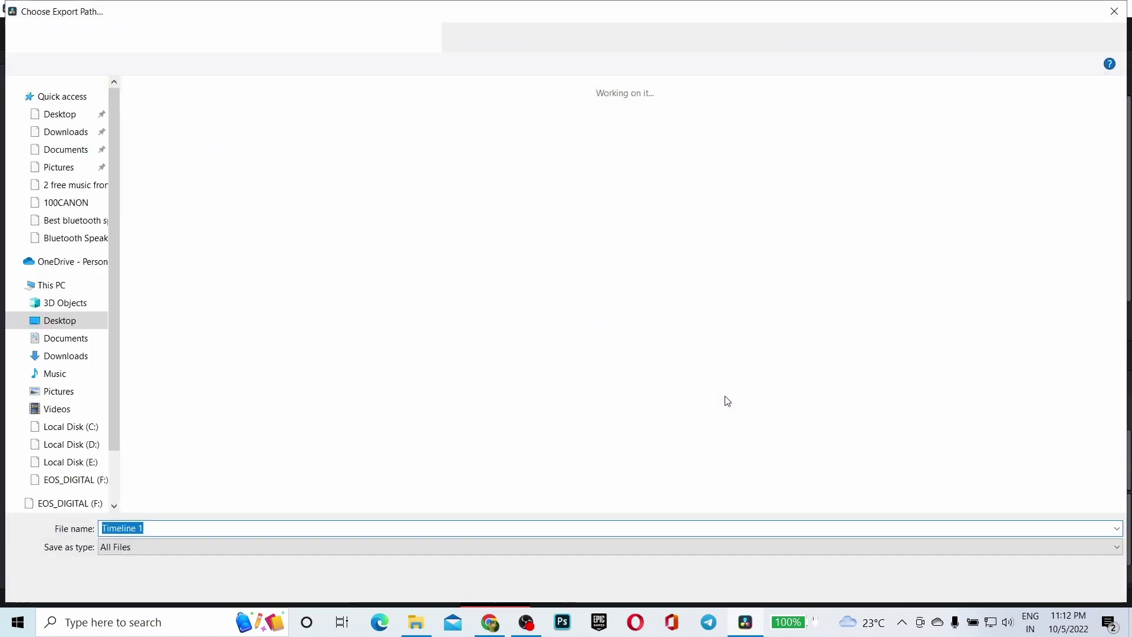
text(TEST1)
click(1010, 587)
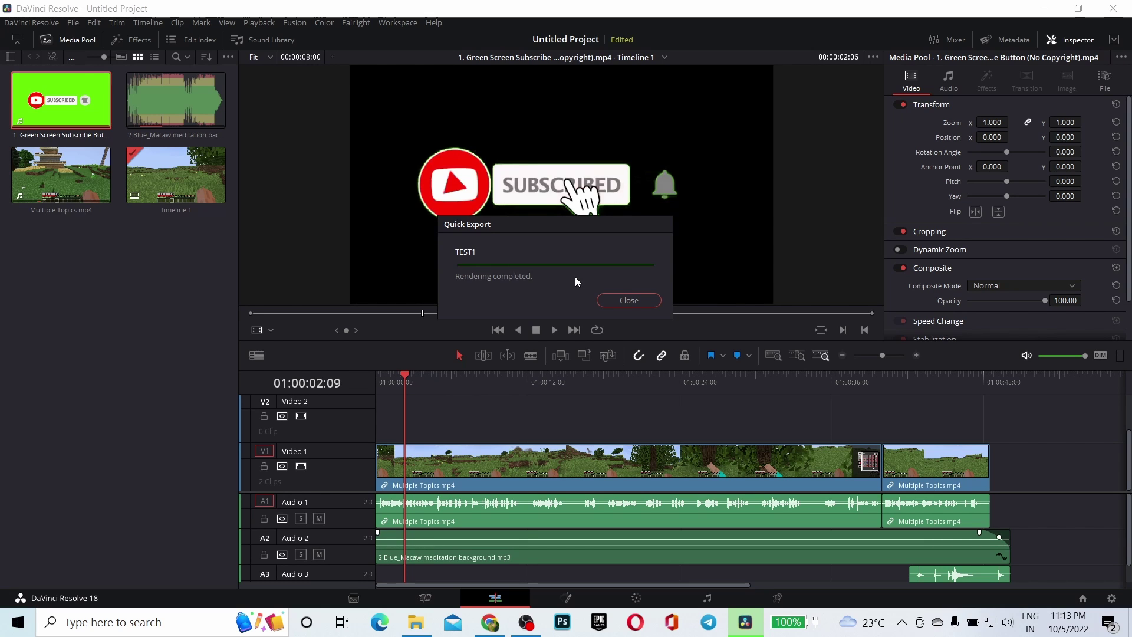
click(628, 299)
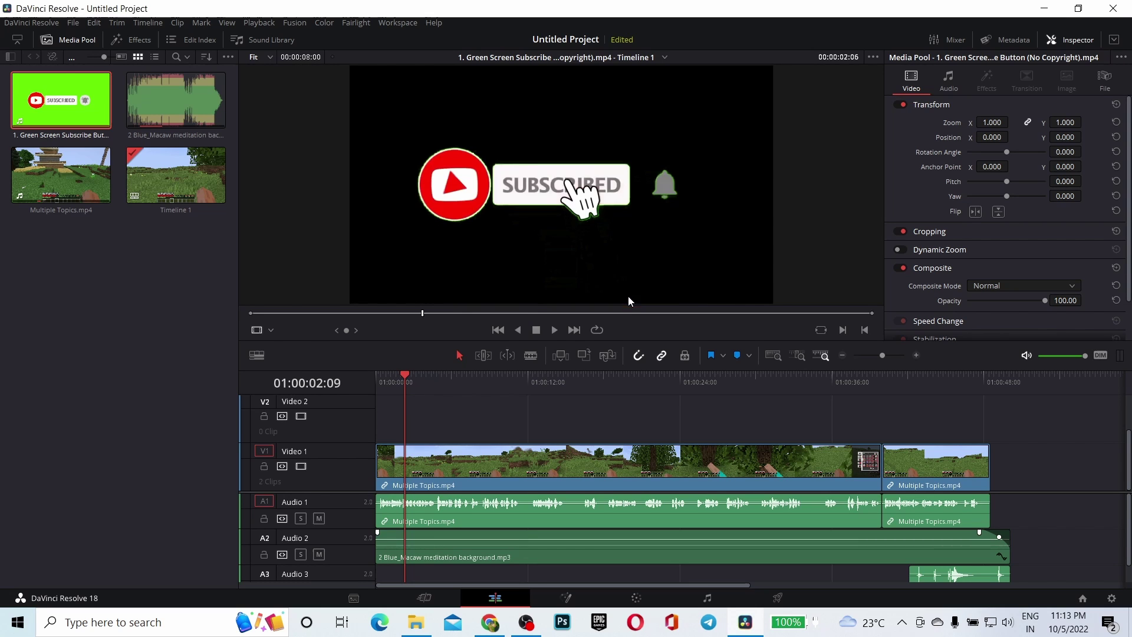
click(416, 623)
click(461, 278)
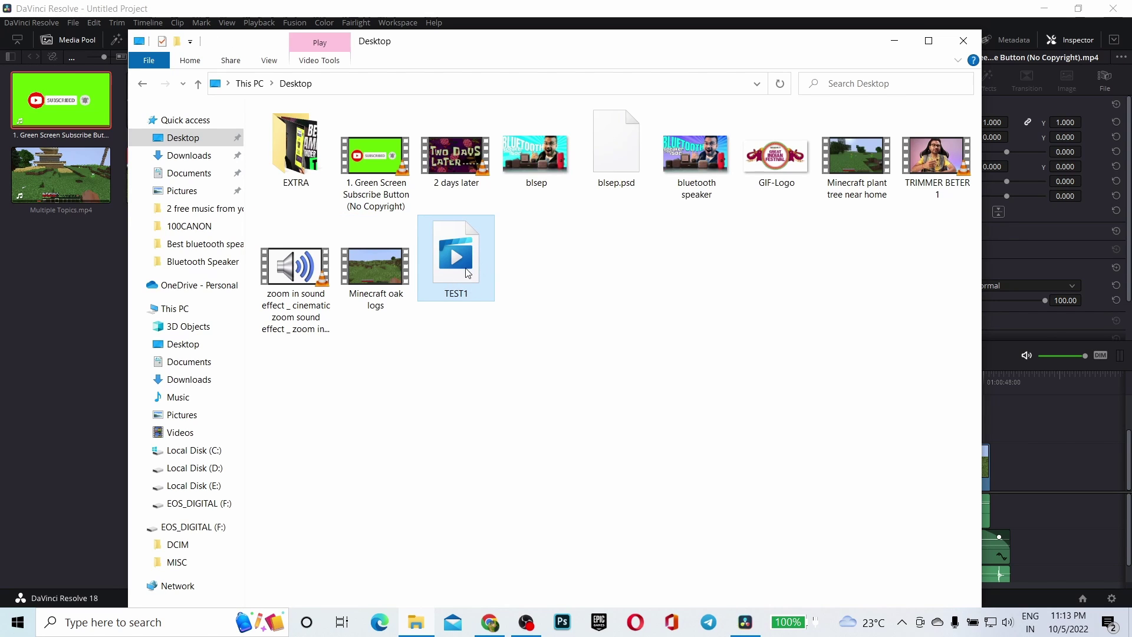
double_click(459, 265)
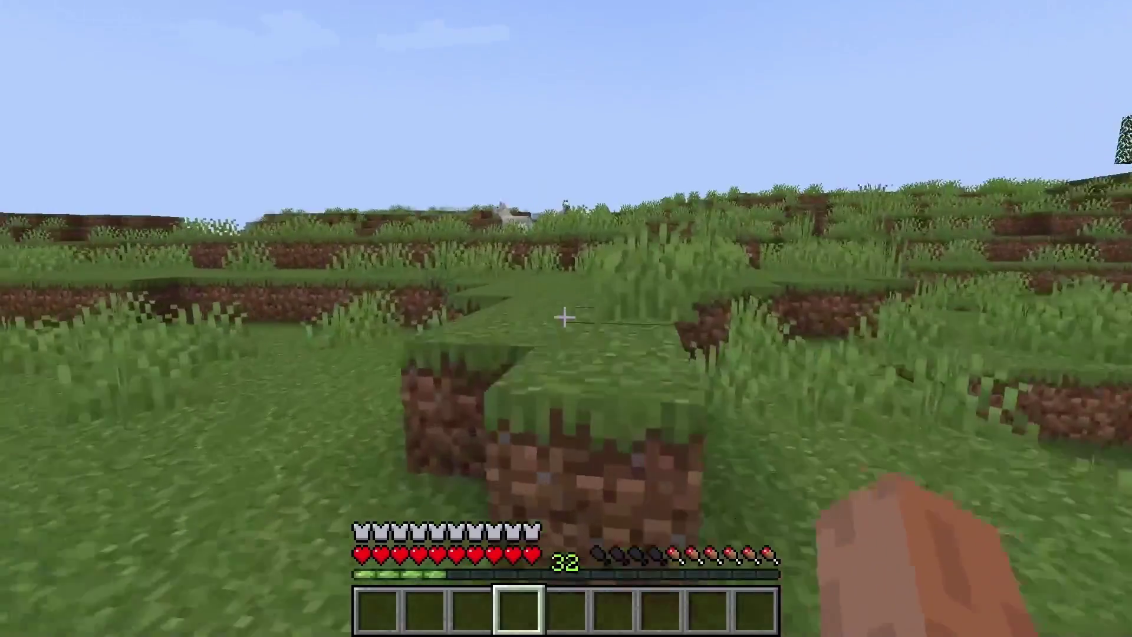
key(Escape)
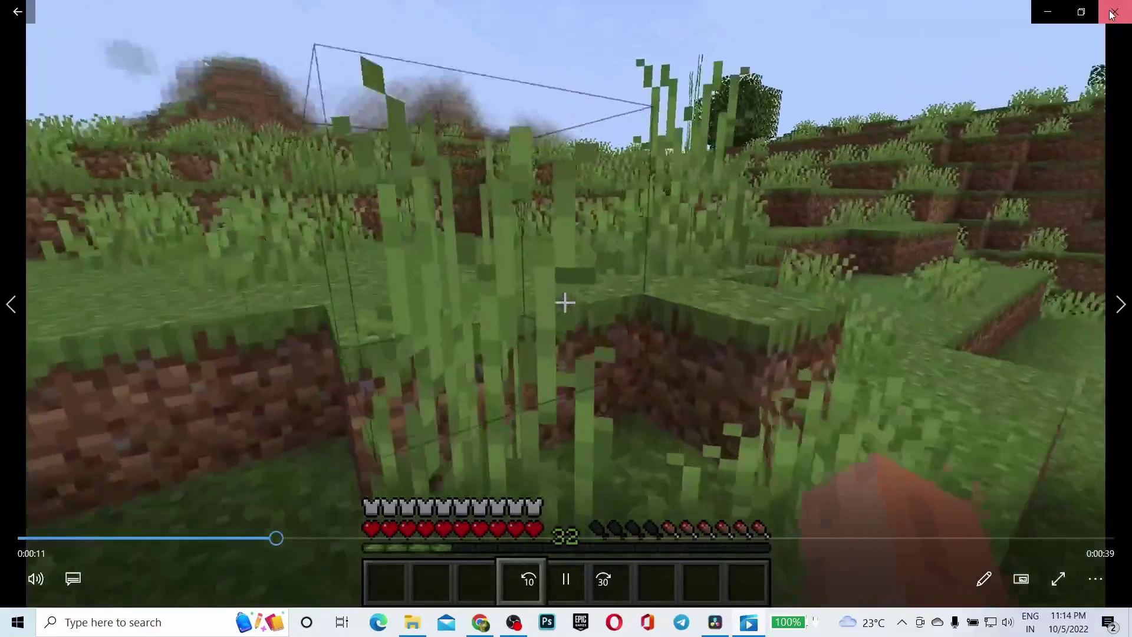
Step: Close the TEST1 video player and the Desktop File Explorer window
click(1112, 14)
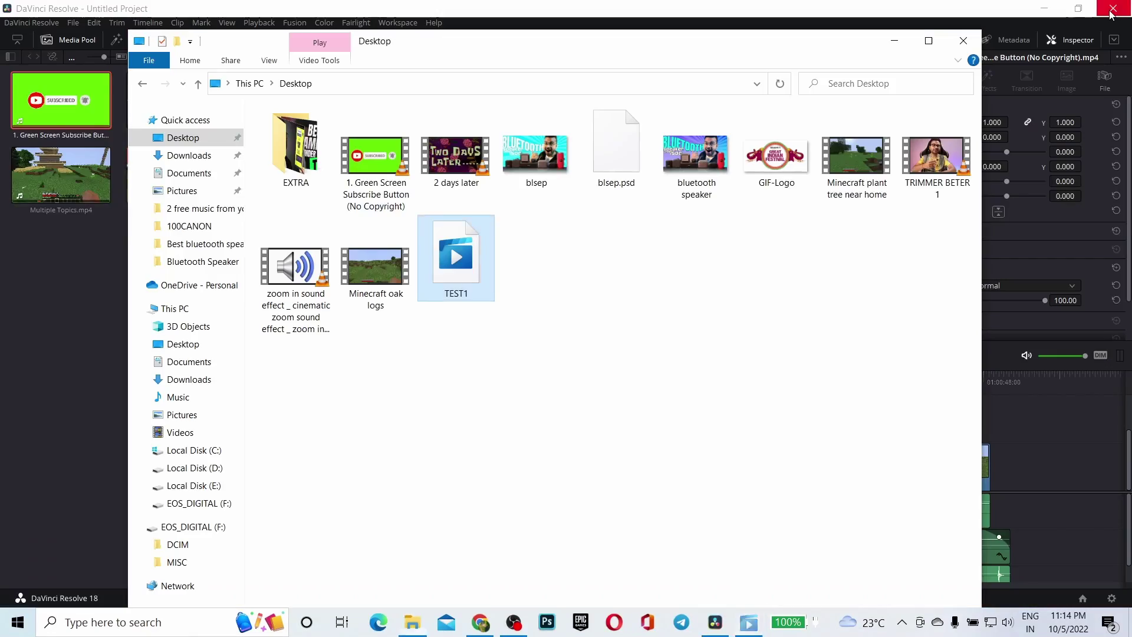
click(964, 41)
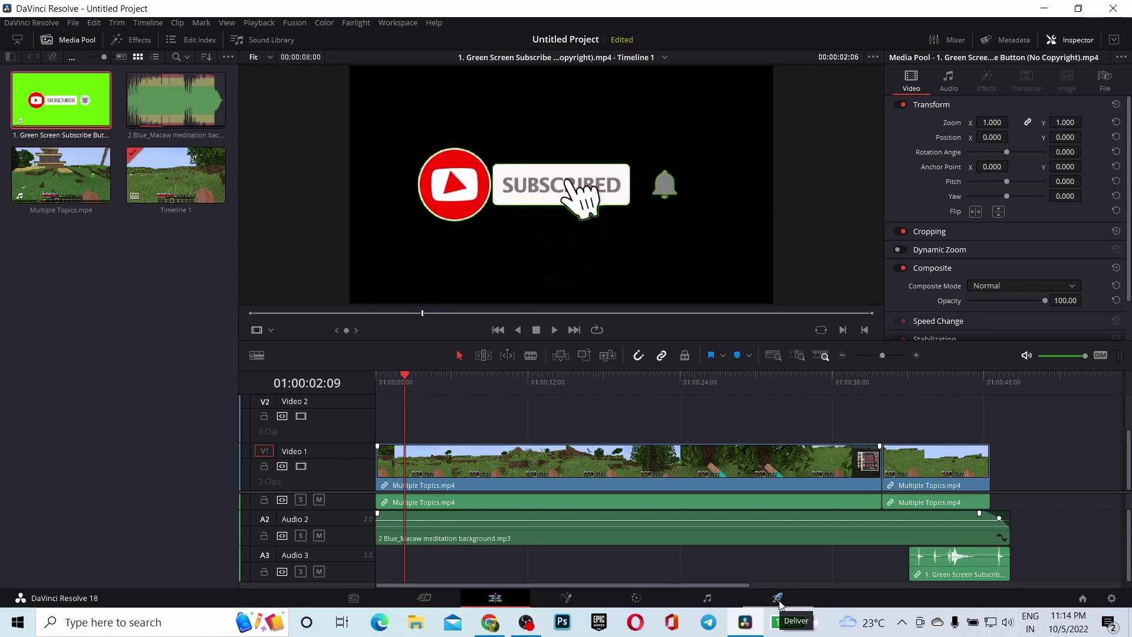
Step: On the Deliver page, use a custom 1920 x 1080 resolution and the MPEG codec
click(778, 598)
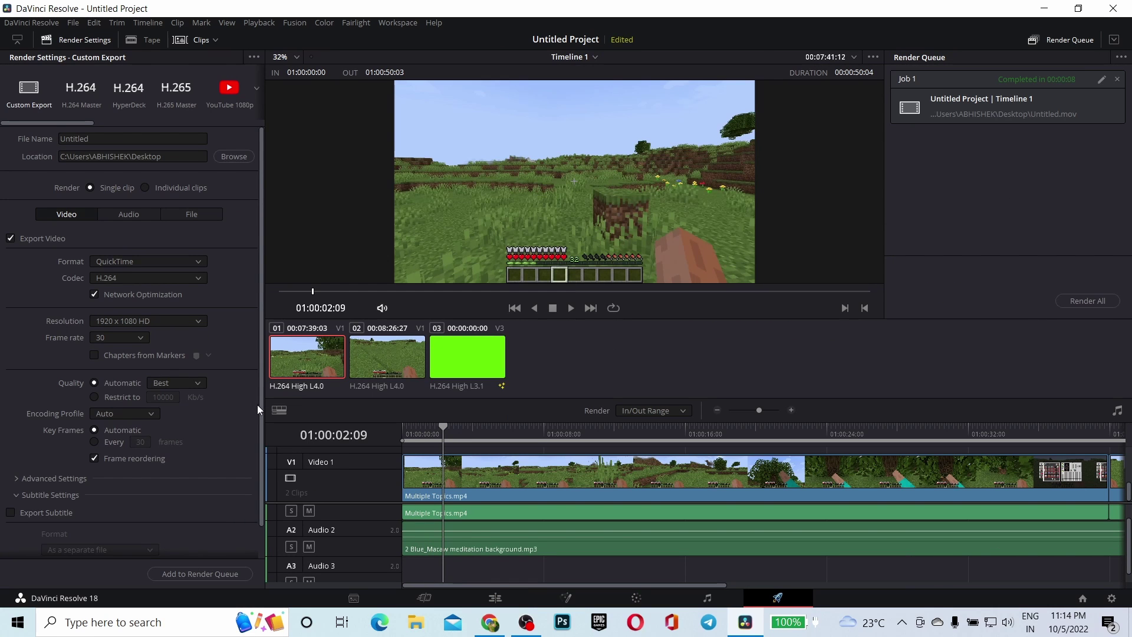
click(27, 95)
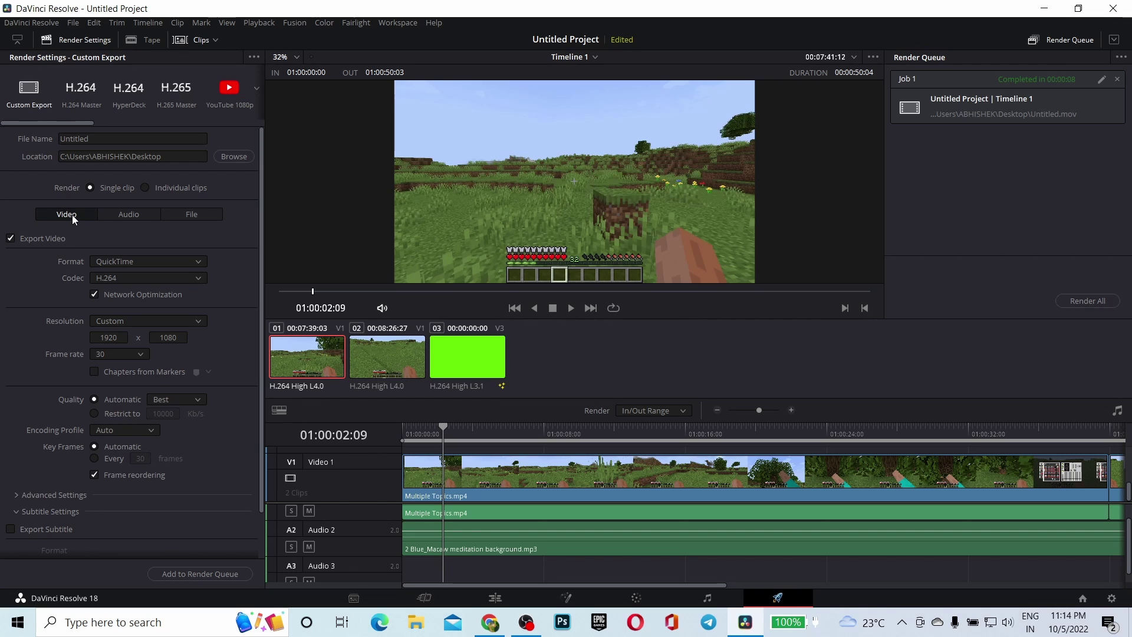
click(145, 278)
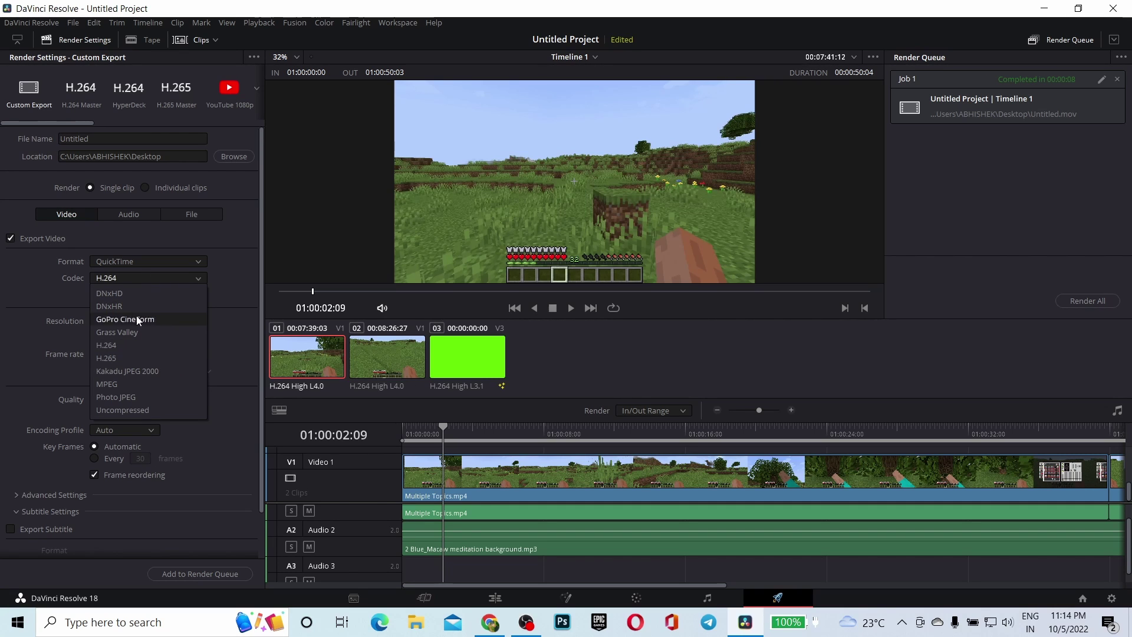
click(124, 385)
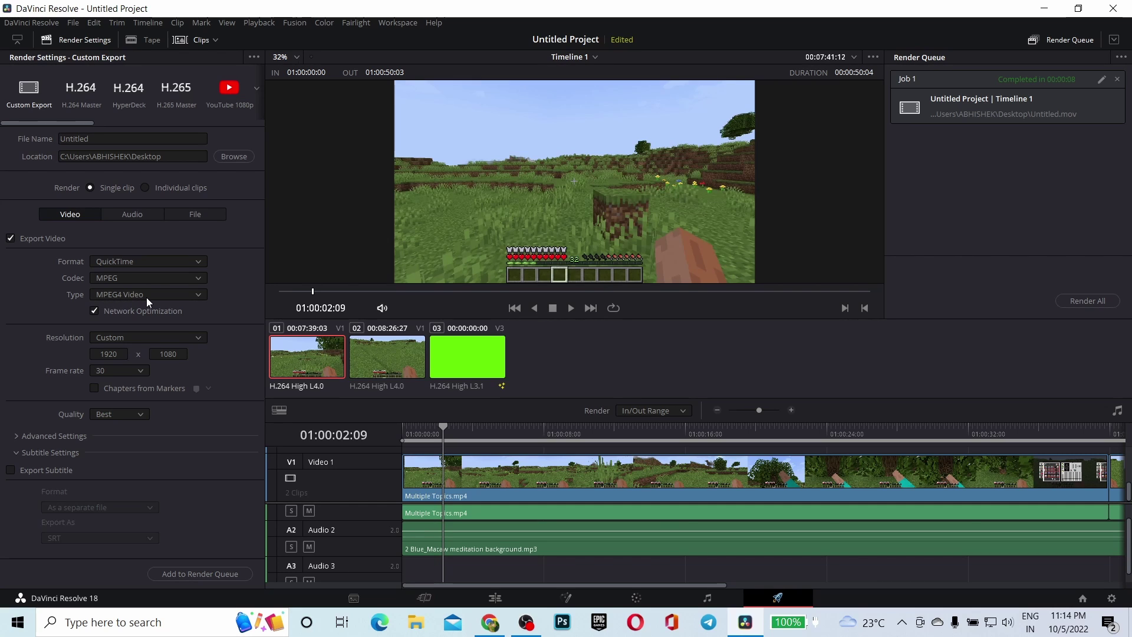
Step: Set the audio codec to Linear PCM and route output track 1 to Bus 1 (Stereo)
click(135, 212)
click(147, 260)
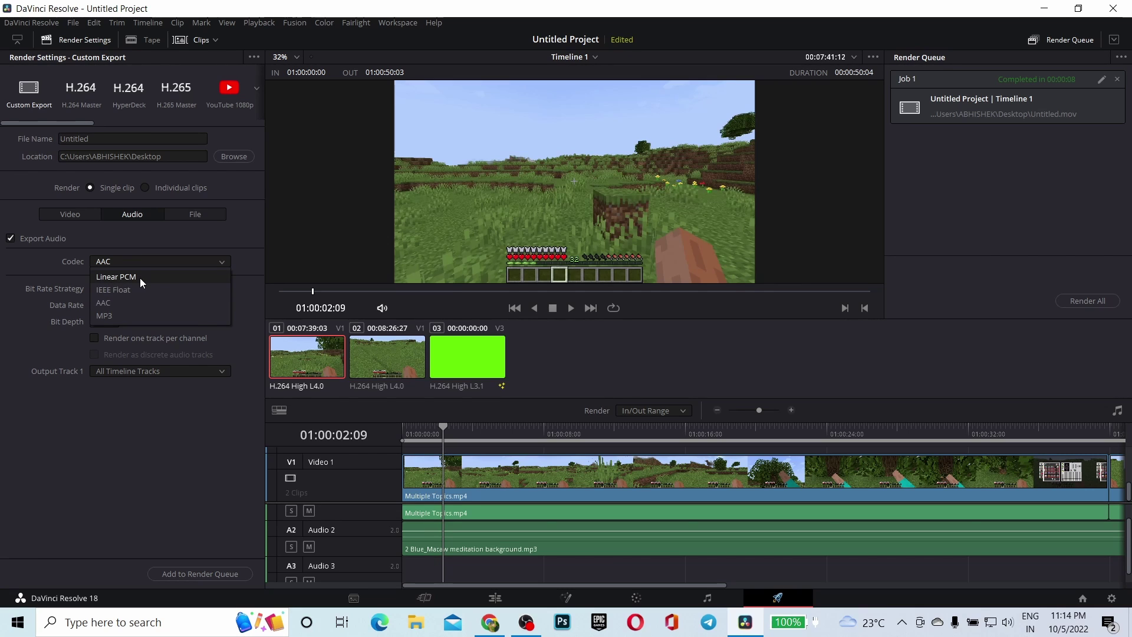
click(140, 277)
click(135, 338)
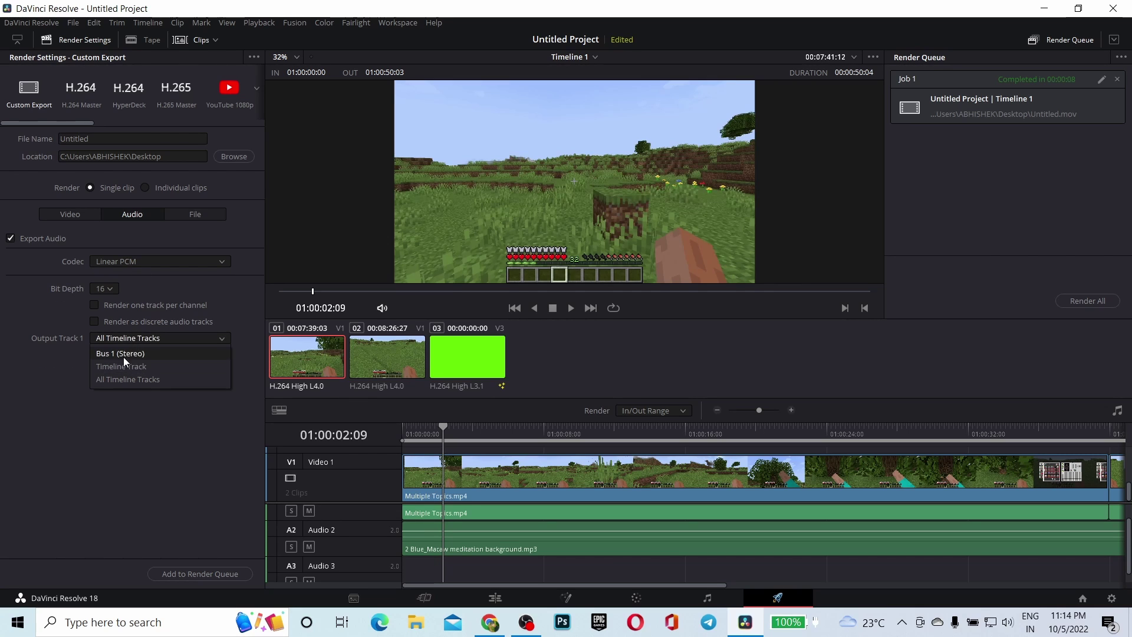
click(137, 354)
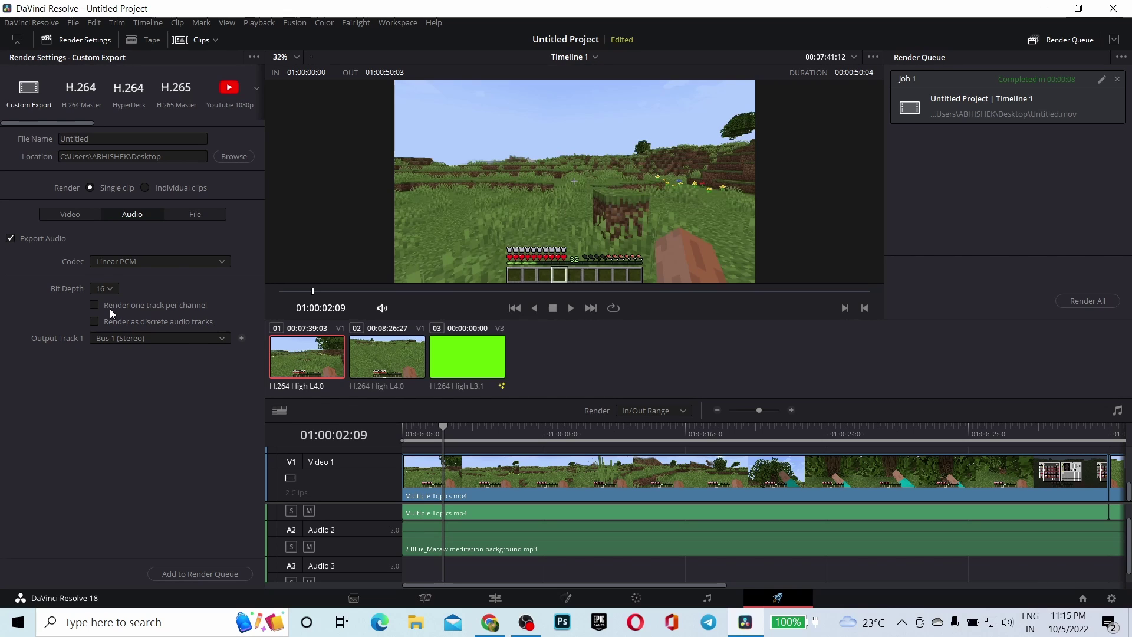
Step: Save the current MPEG4 and Linear PCM render settings as preset 'Custom 1'
click(254, 59)
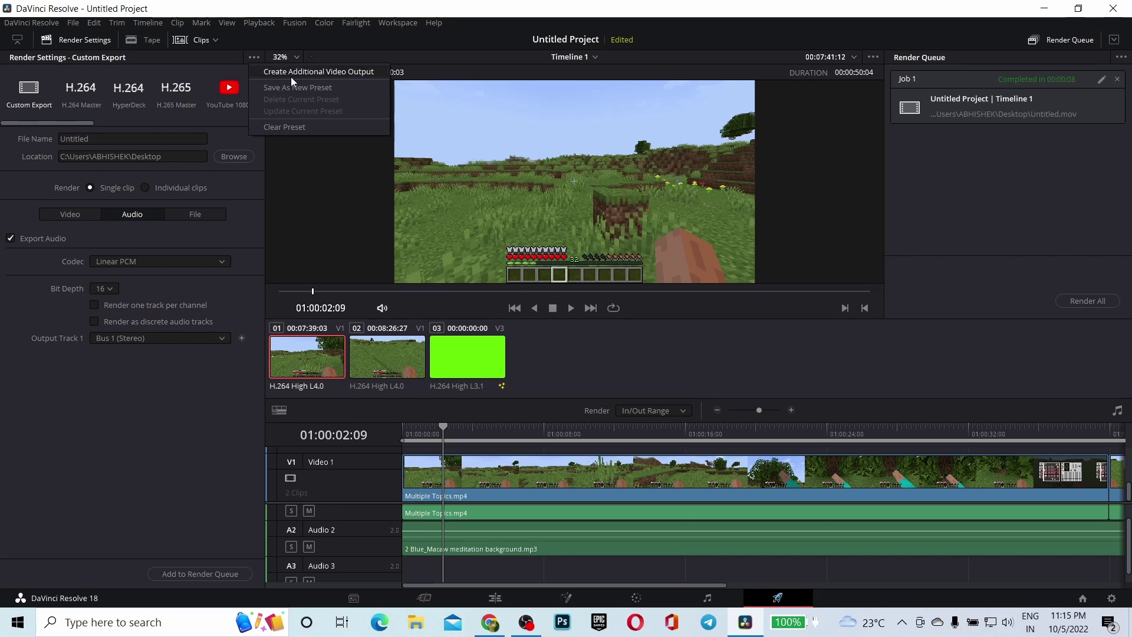
click(314, 89)
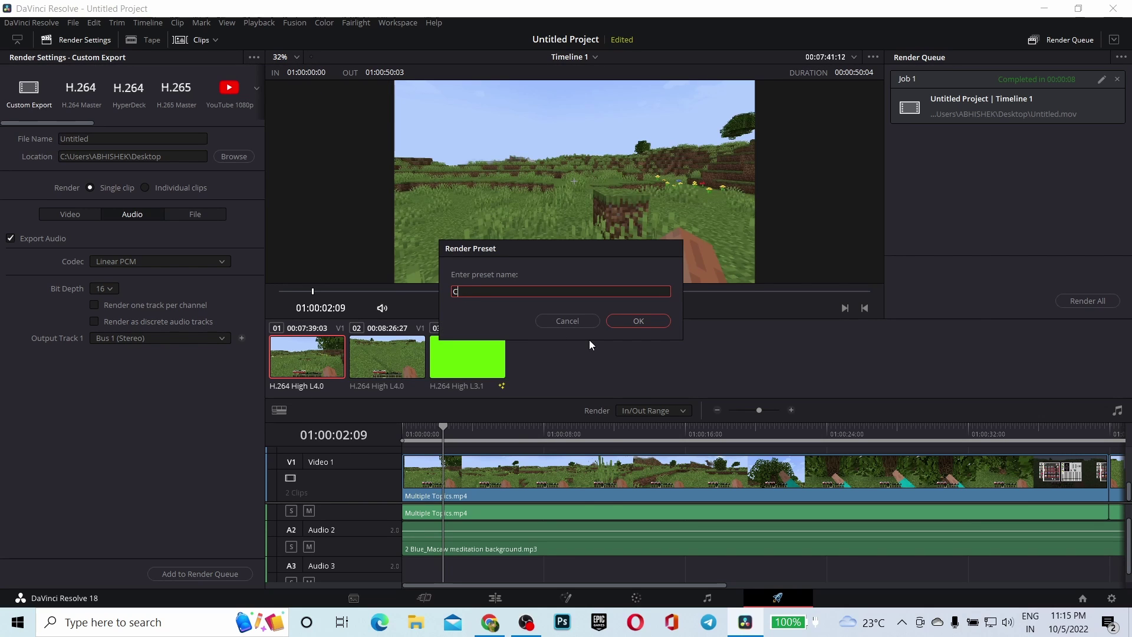
text(Custom 1)
click(640, 319)
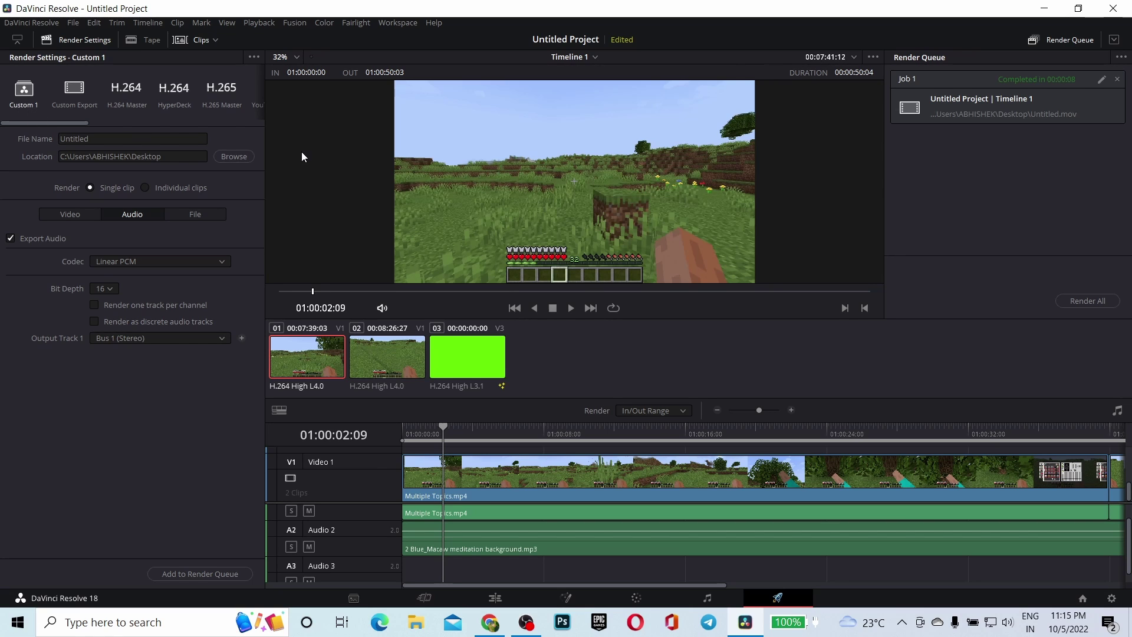
Step: Queue and render the Custom 1 job to Untitled.mov on the Desktop
click(214, 574)
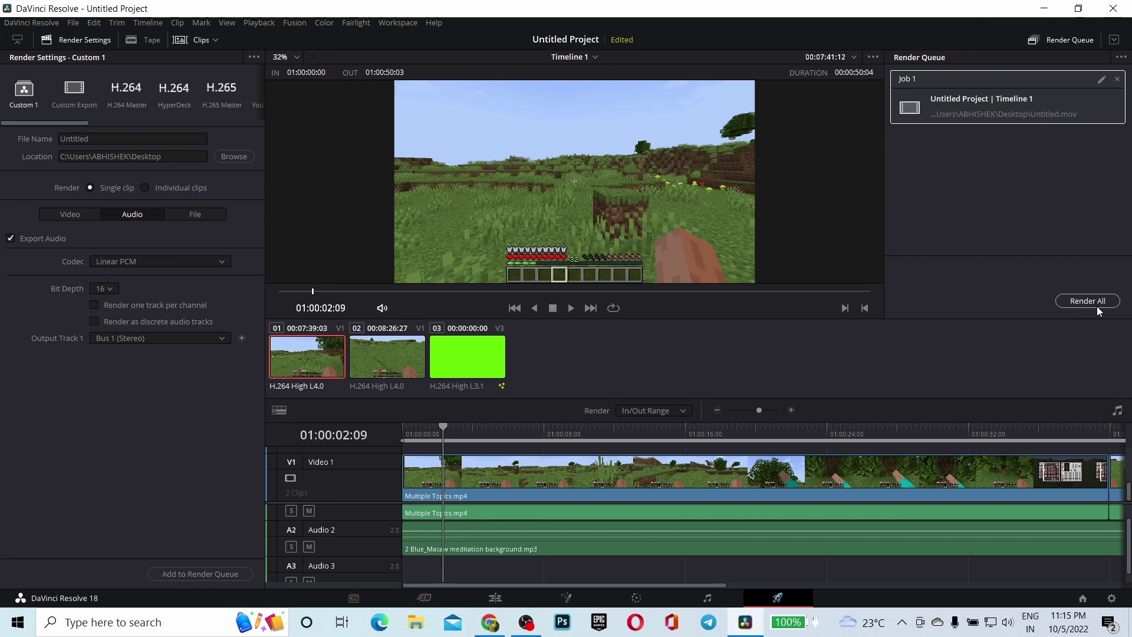
click(1100, 302)
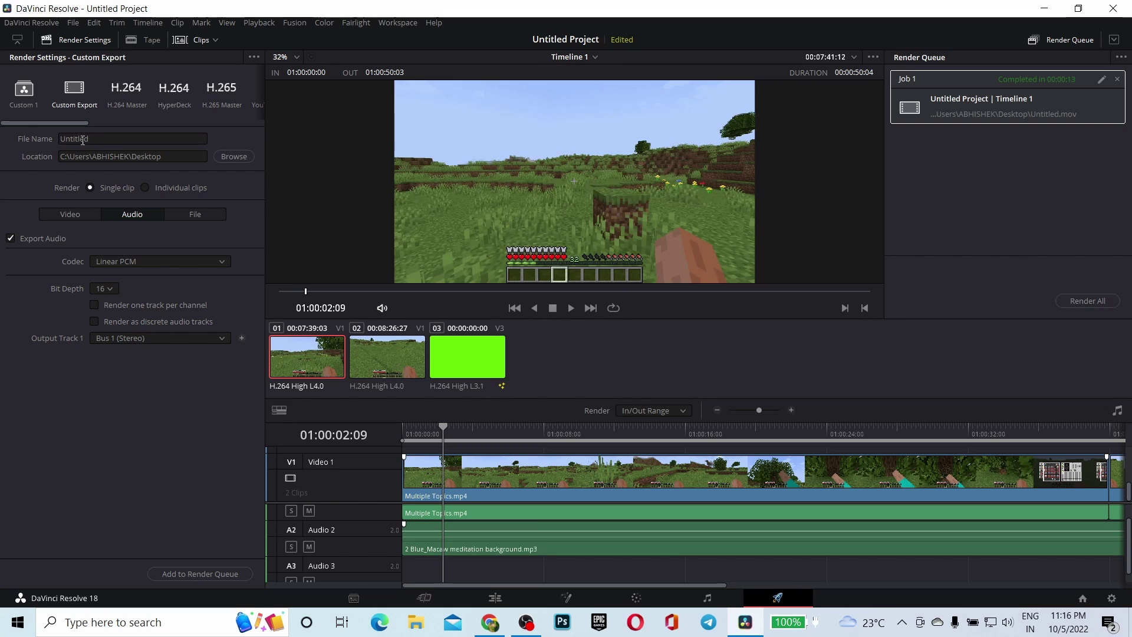
double_click(102, 140)
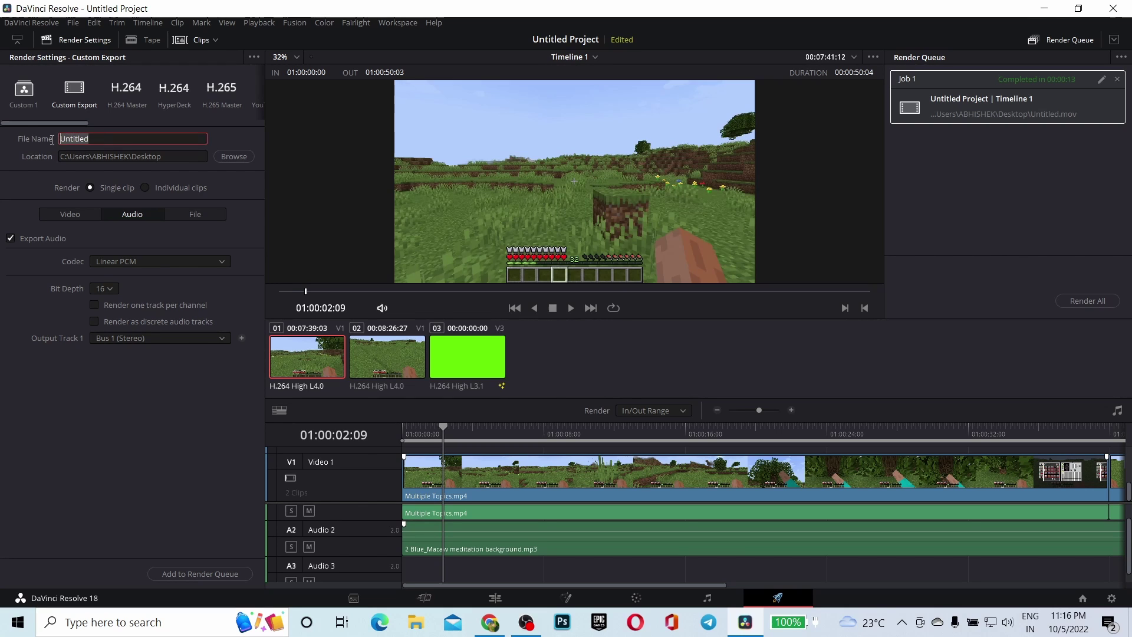
click(126, 126)
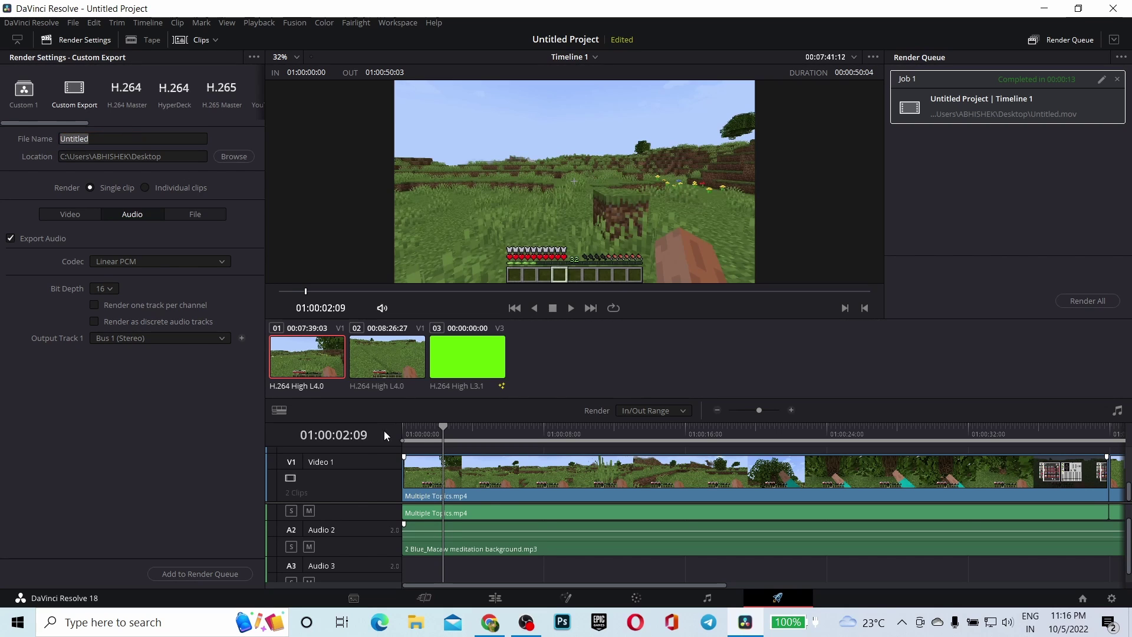
Step: Play the rendered Untitled video from the Desktop folder
click(415, 622)
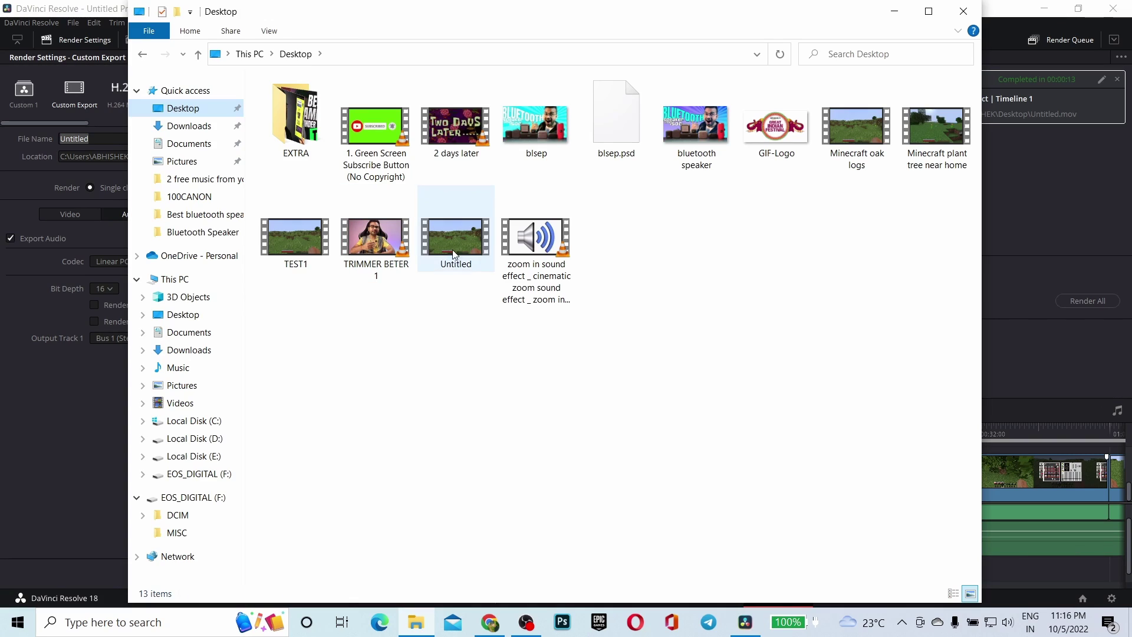
double_click(460, 237)
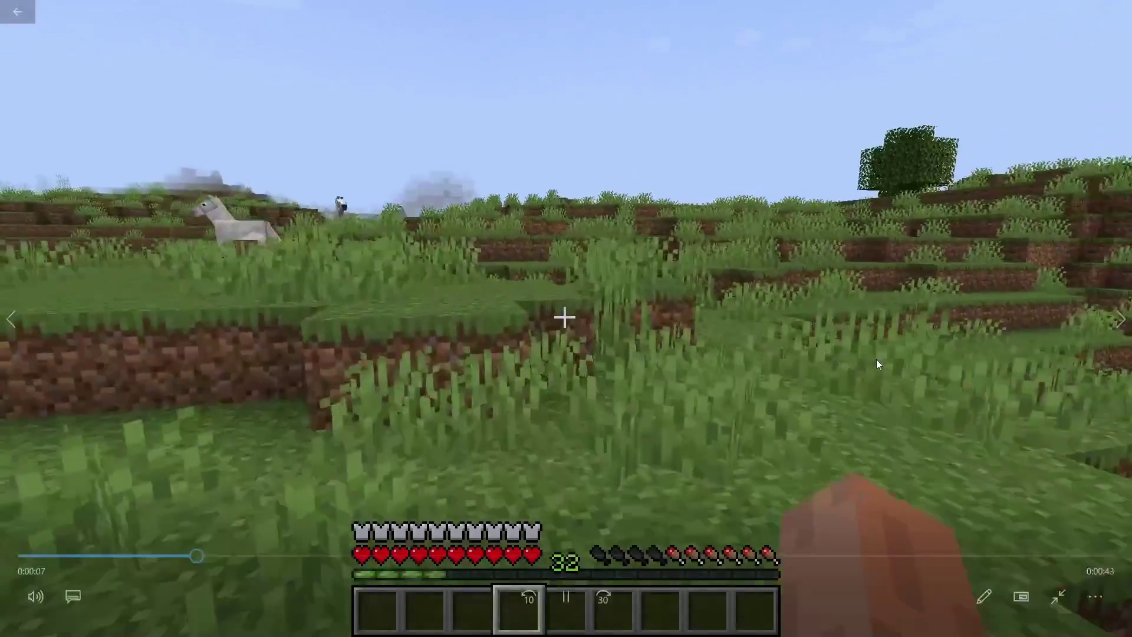
Step: Pause the Untitled video at 0:08 and switch the player to a window
click(878, 363)
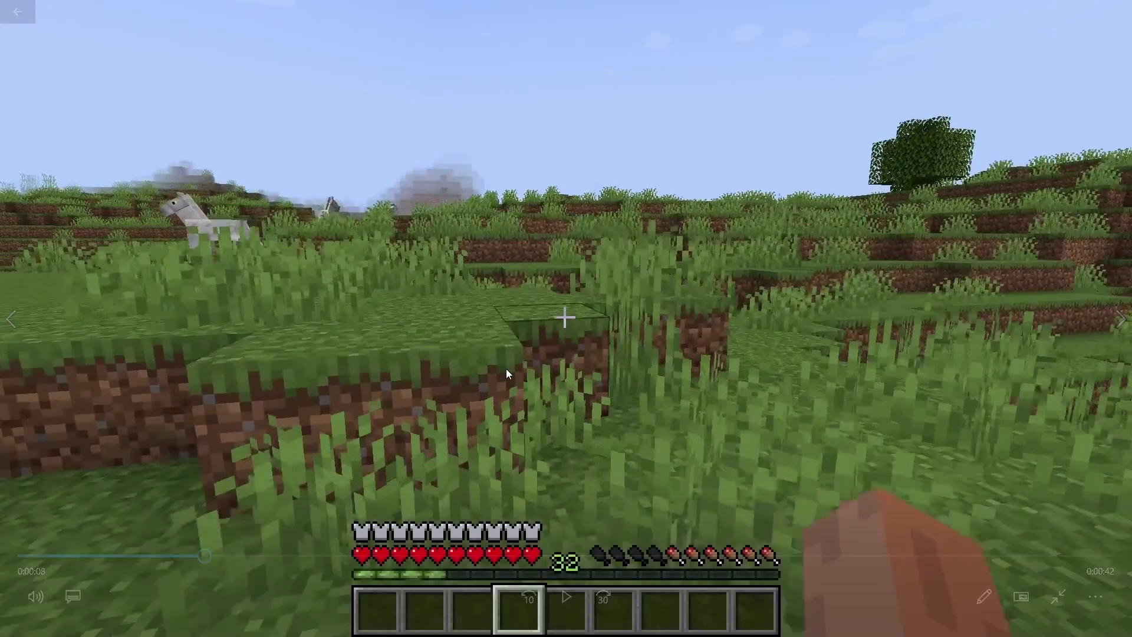
double_click(544, 364)
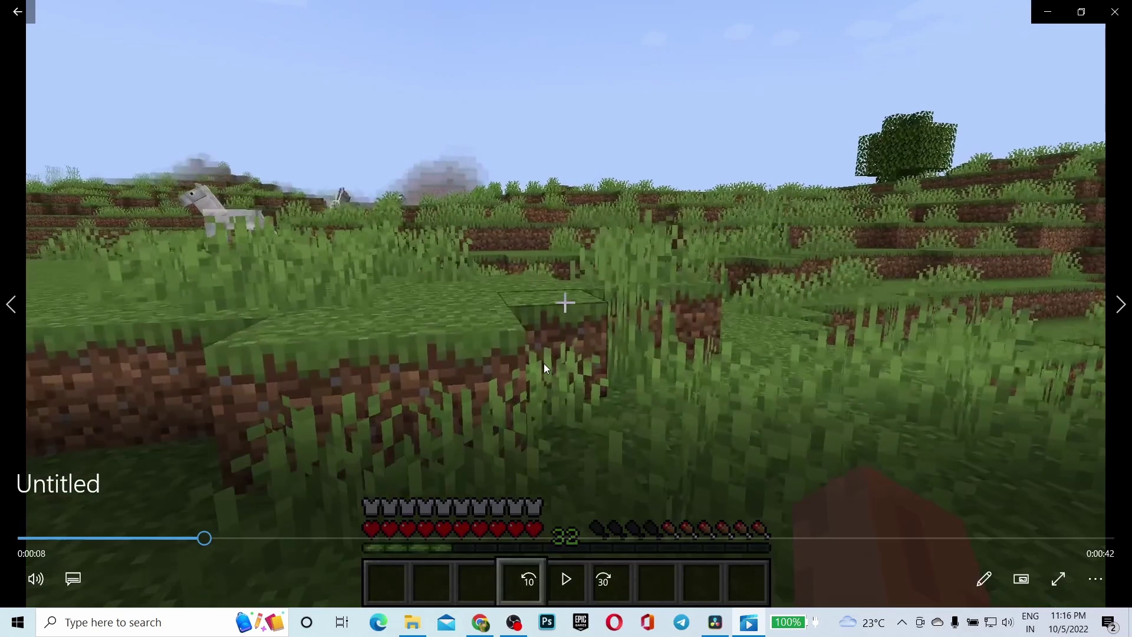